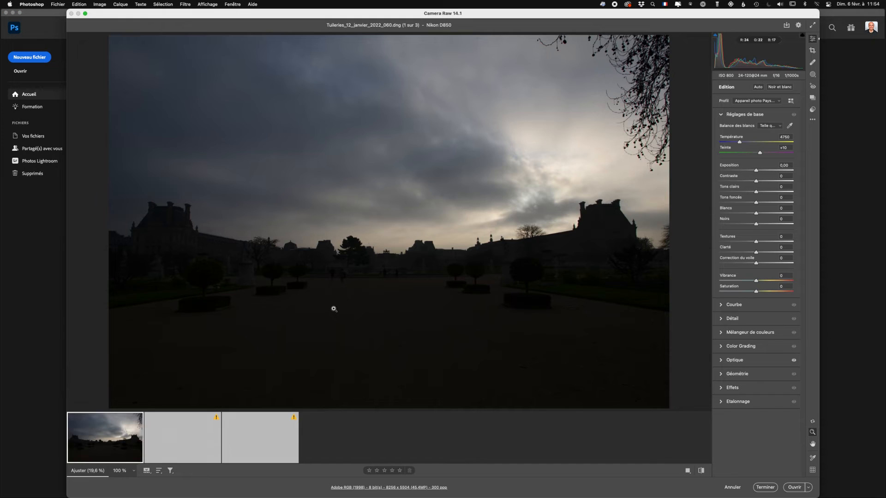
- Compare the three bracketed Tuileries exposures by viewing each one at full size
mouse_move(91, 437)
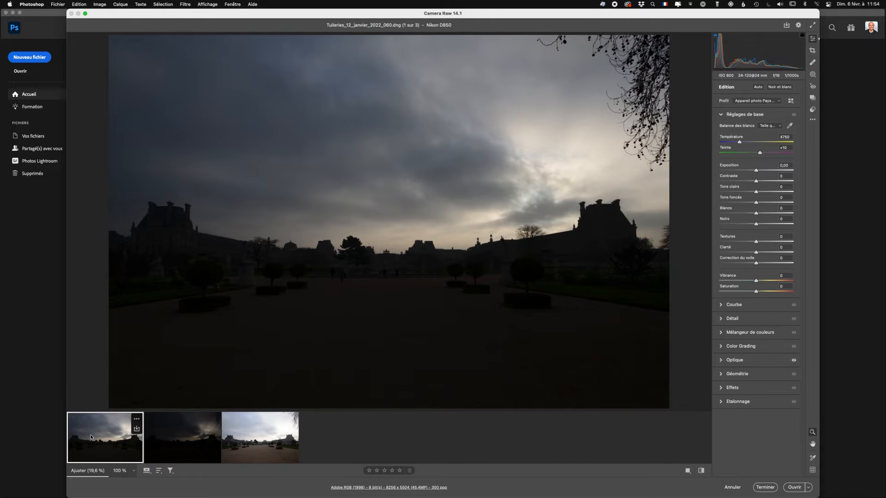
click(266, 447)
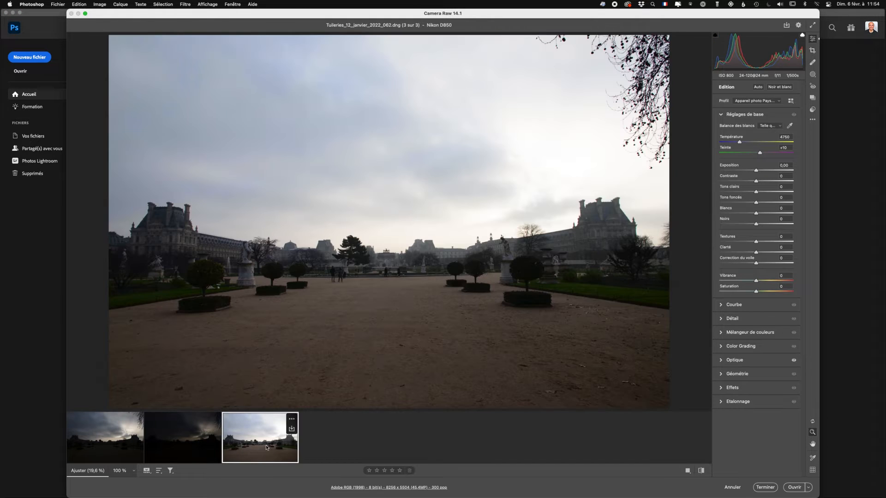
click(179, 444)
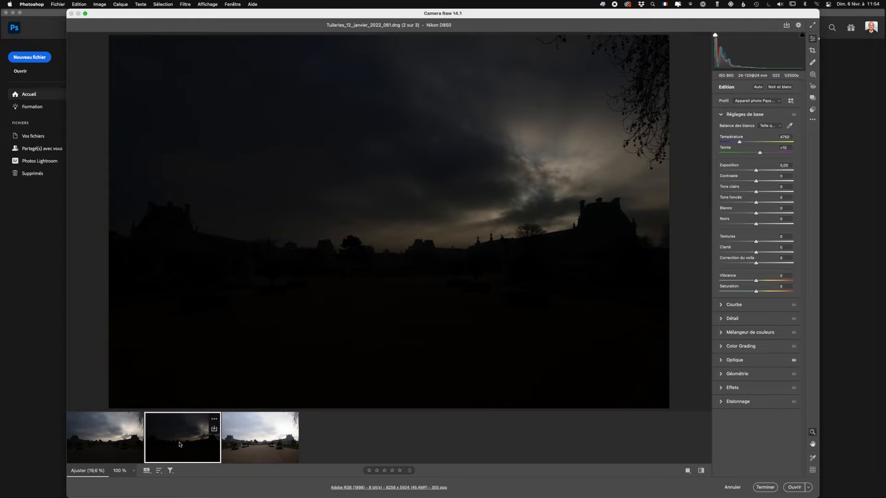
click(112, 438)
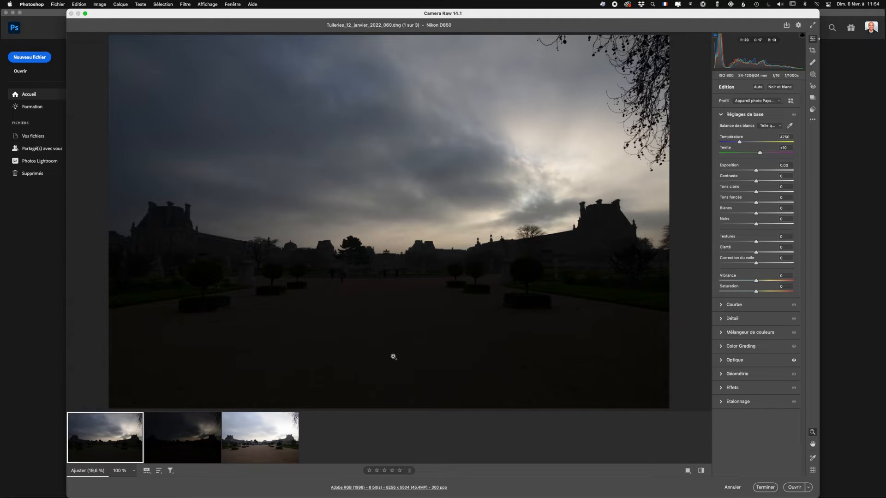
click(278, 423)
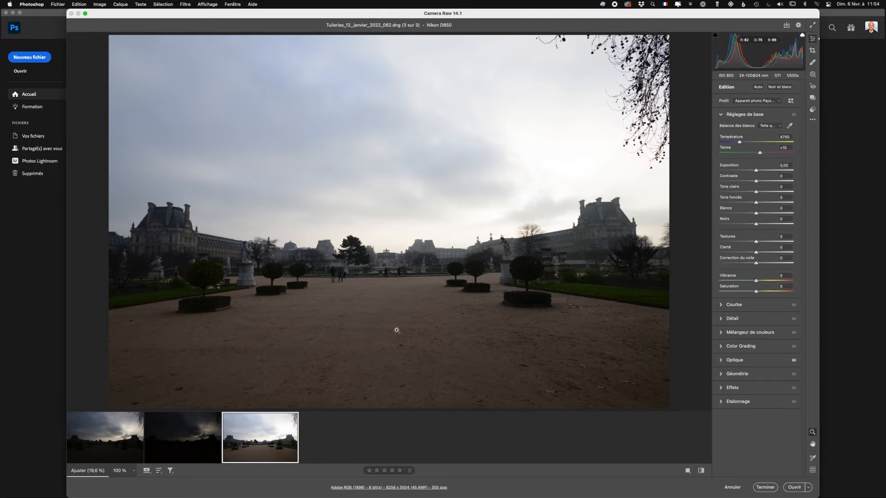
click(182, 434)
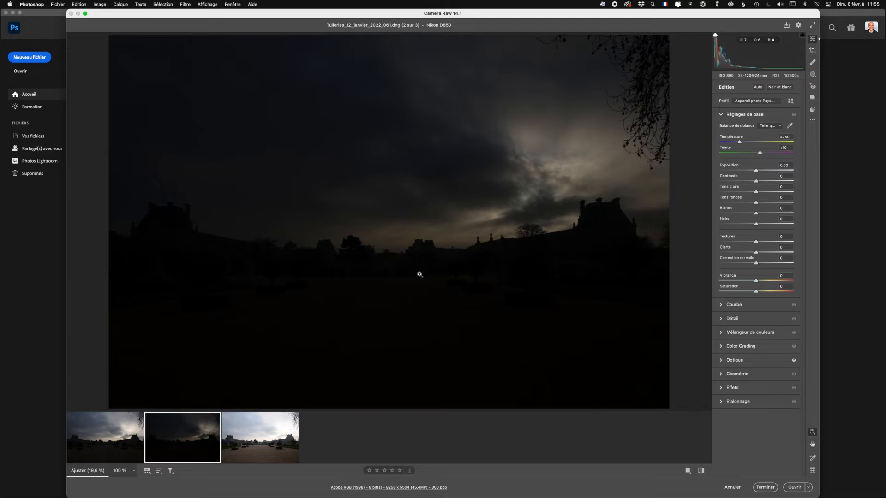
- Select all three bracketed exposures and open them in the HDR merge preview
click(114, 433)
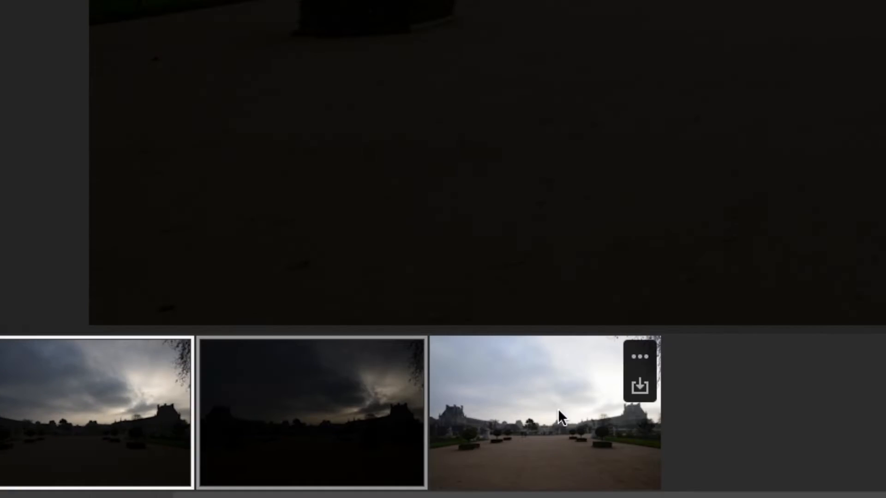
click(558, 408)
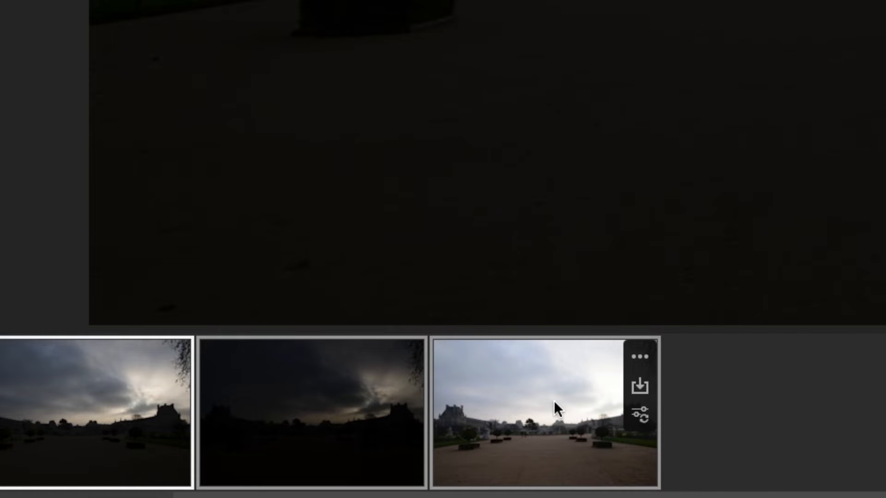
right_click(547, 384)
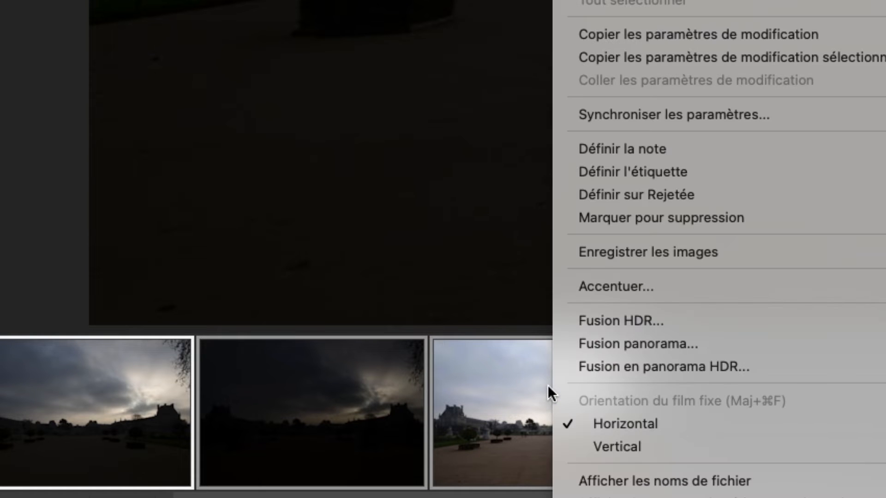
click(626, 321)
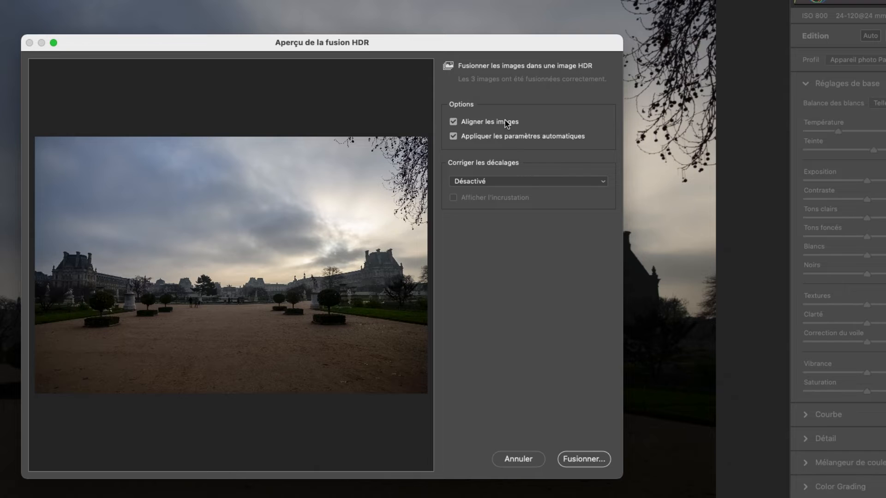
- Merge to HDR without automatic settings, keeping alignment on and deghosting off, and save as Tuileries_12_janvier_2022_060-HDR in the HDR_YT folder
click(453, 137)
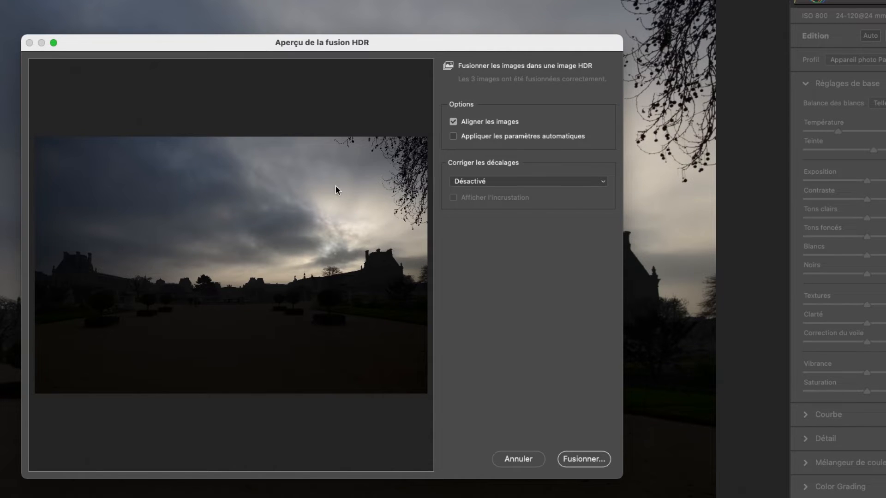
click(514, 182)
click(512, 181)
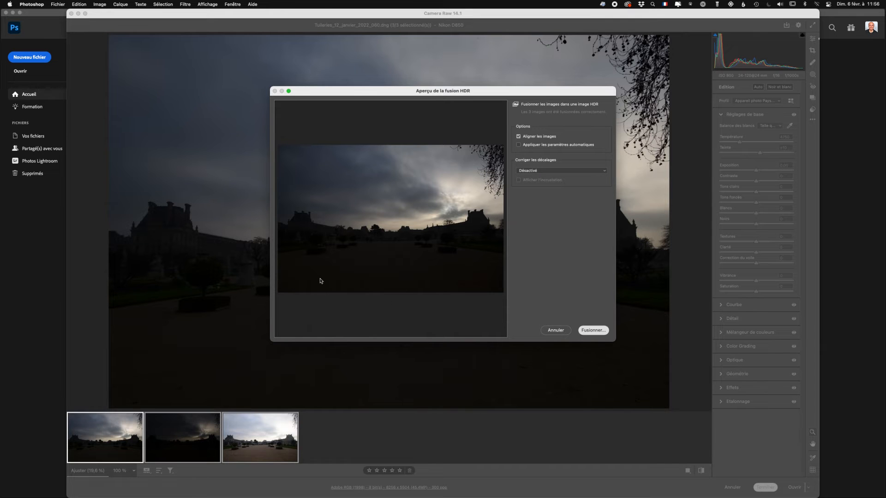
key(Return)
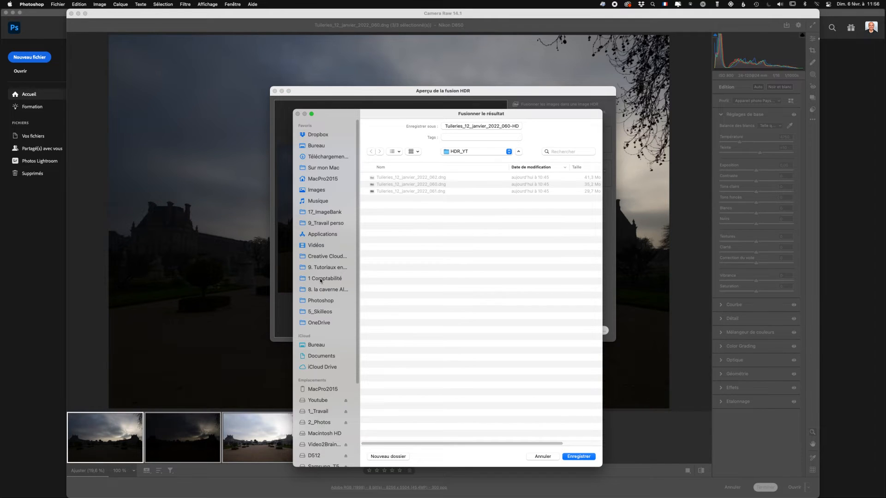
click(579, 456)
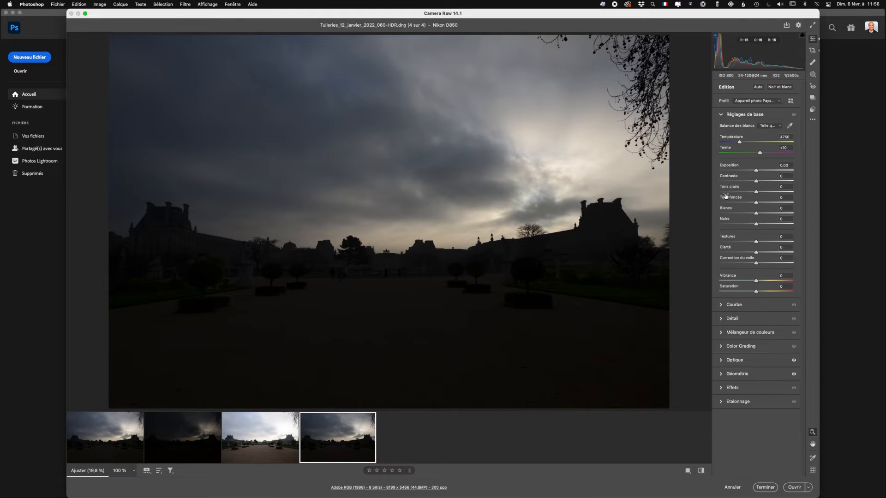
- On the merged HDR image, set Exposure to -0.10, Contrast to +37 and Shadows to +100
drag(756, 170, 756, 170)
drag(756, 202, 790, 202)
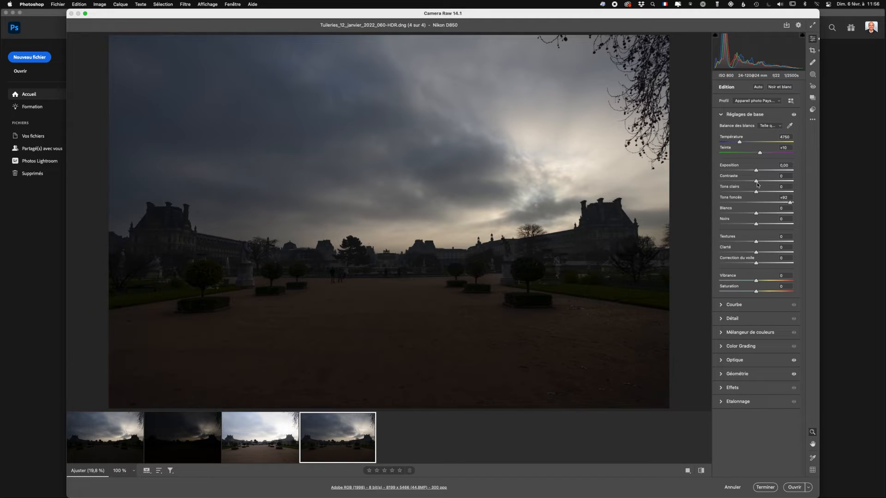
mouse_move(757, 180)
mouse_down()
mouse_move(770, 180)
mouse_move(755, 171)
mouse_up()
drag(790, 203, 793, 202)
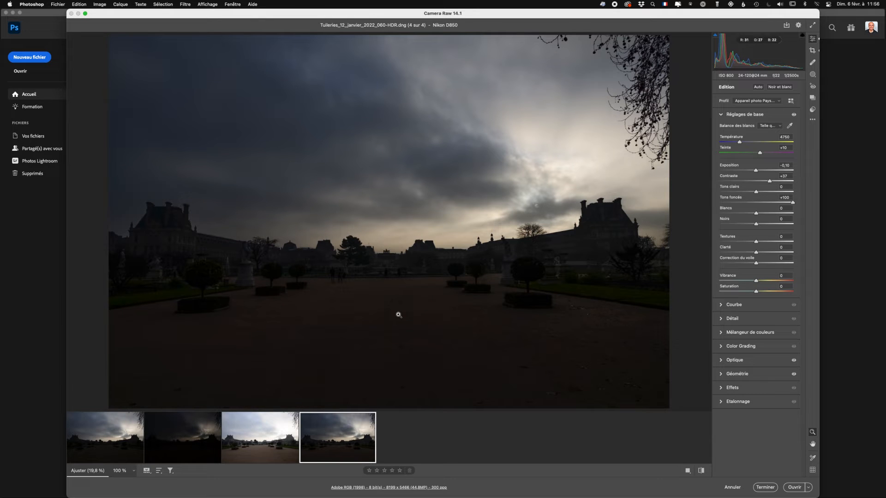
- Review the source exposures, and on the brightest one, Tuileries_12_janvier_2022_062.dng, set Exposure to -2.50 and Contrast to +61
mouse_move(342, 453)
click(255, 427)
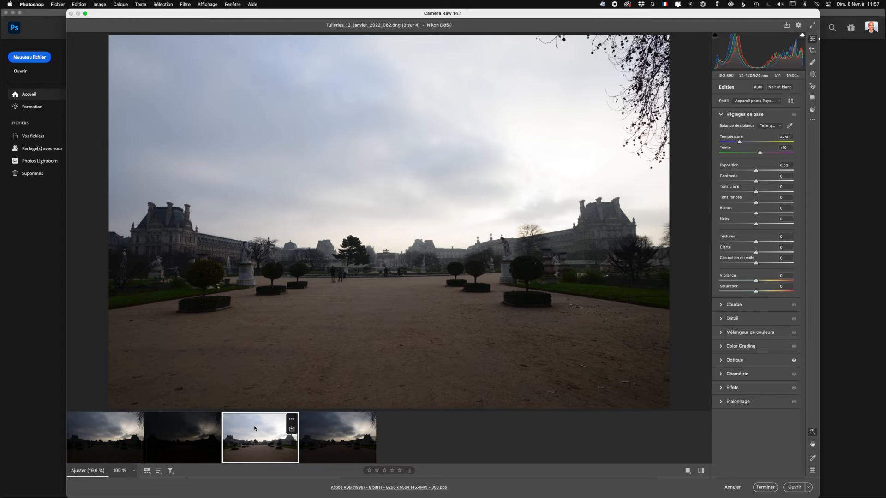
click(108, 434)
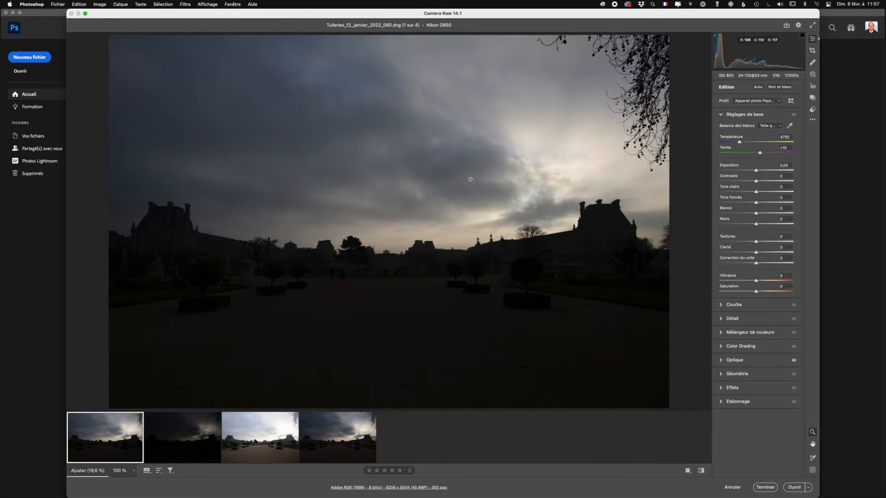
click(289, 424)
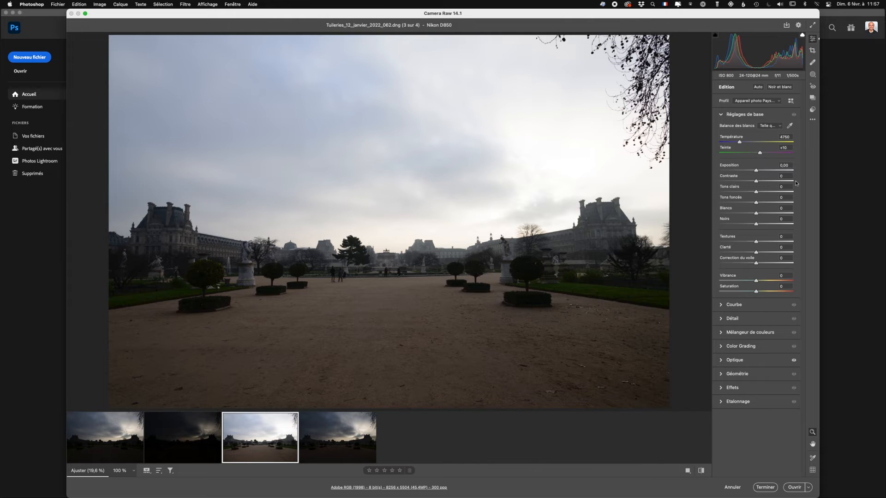
drag(755, 171, 737, 171)
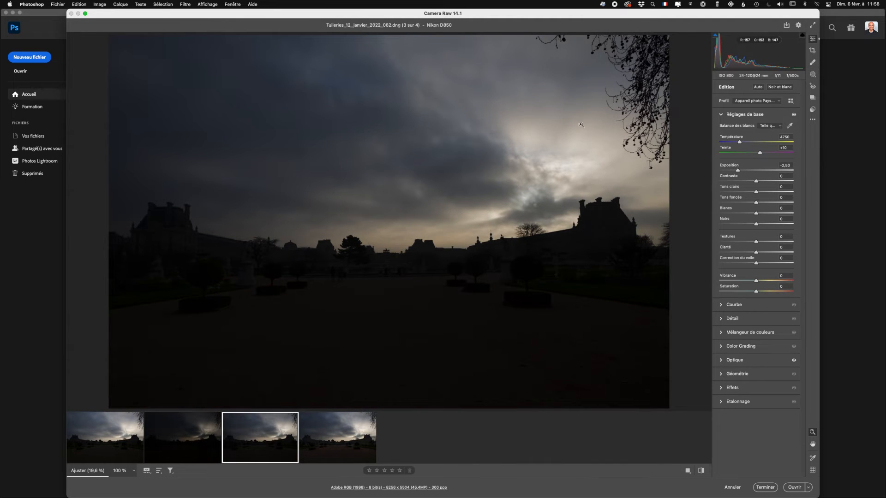
drag(756, 182, 774, 182)
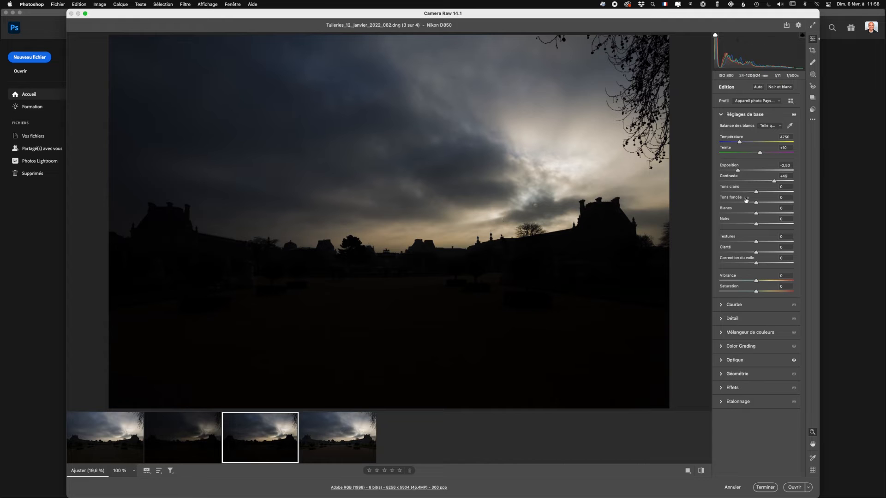
drag(774, 181, 737, 170)
- In the color mixer, set saturation to +25 for reds, +100 for oranges, +56 for yellows and aquas, and raise the blues
click(748, 332)
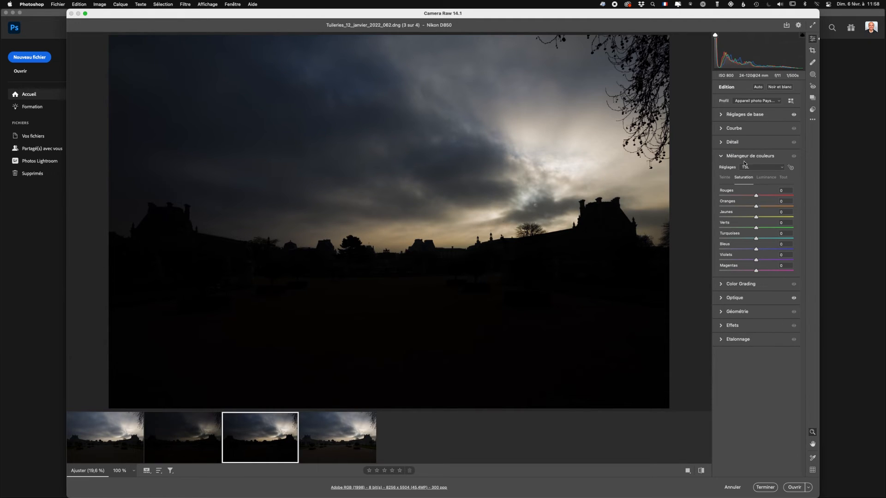
click(725, 178)
click(745, 179)
click(770, 179)
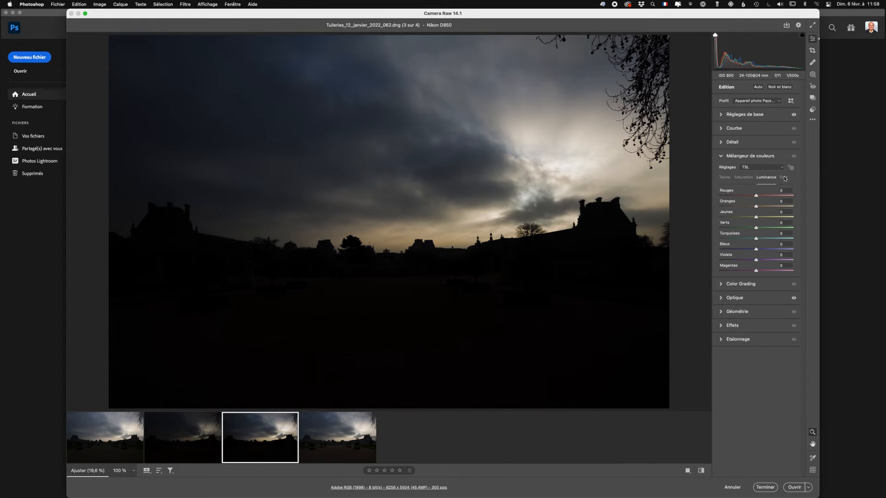
click(784, 178)
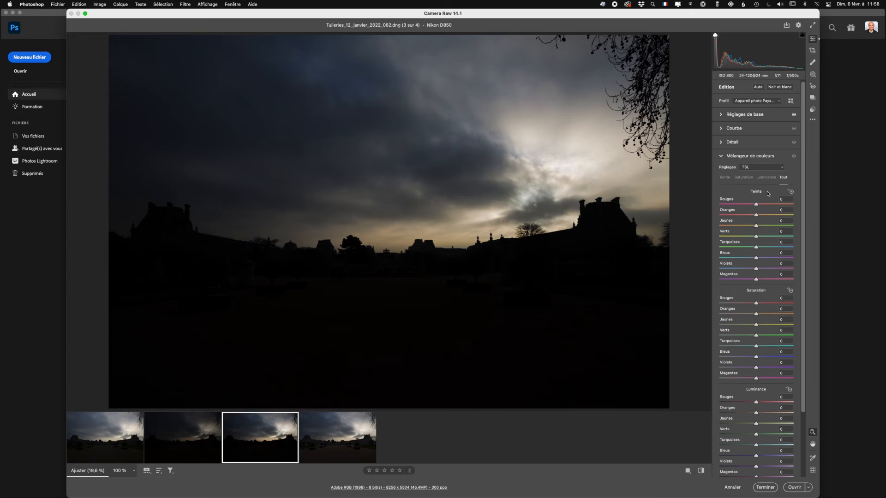
click(741, 177)
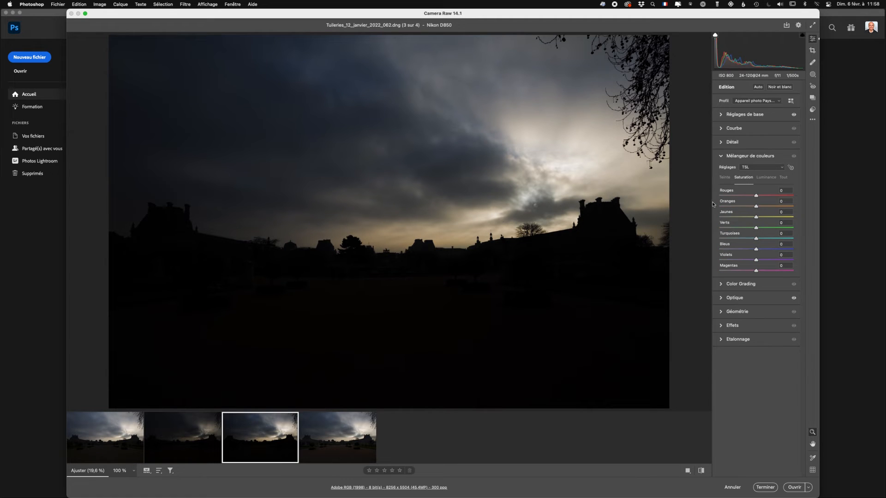
mouse_move(756, 206)
mouse_down()
mouse_move(778, 206)
mouse_move(766, 217)
mouse_up()
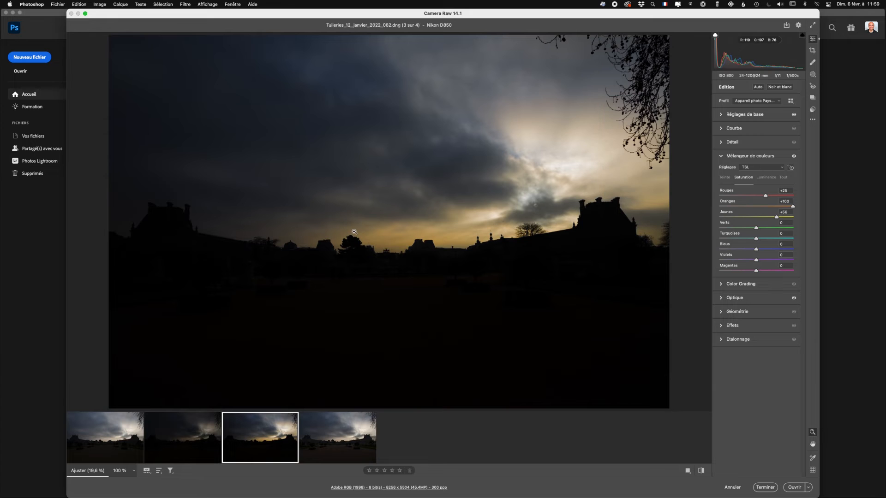
drag(756, 238, 780, 249)
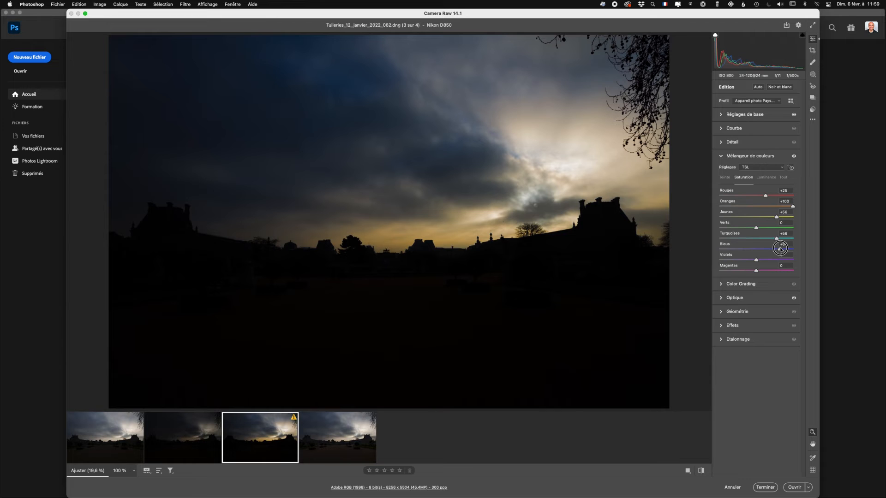
- Set the color mixer luminance to +30 for aquas and +46 for blues
click(764, 178)
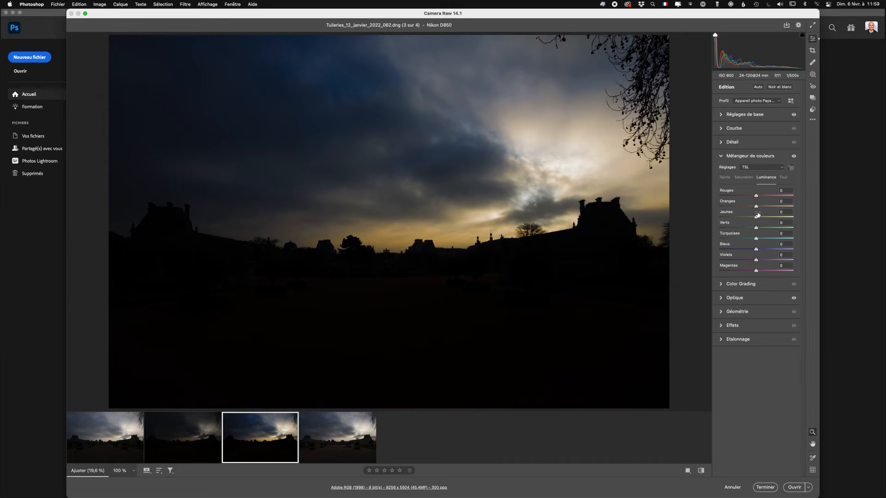
drag(756, 238, 771, 255)
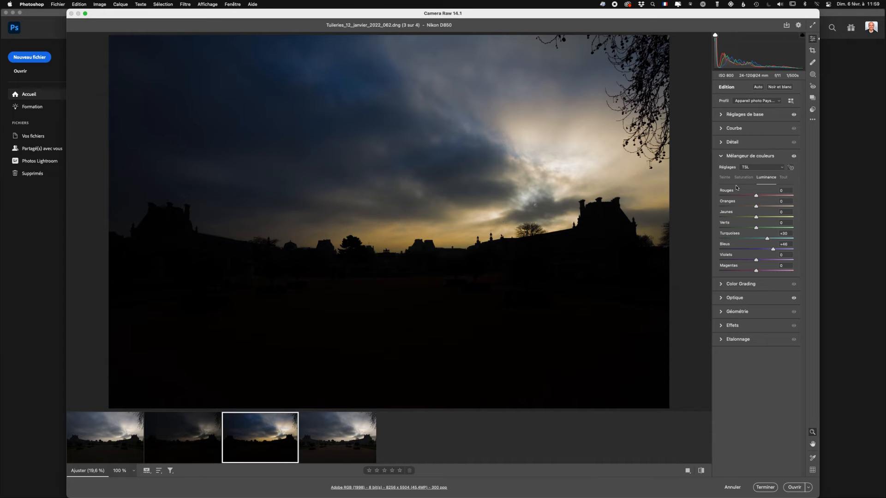
- In the basic adjustments, set Shadows to +100 and Clarity to +25
click(751, 114)
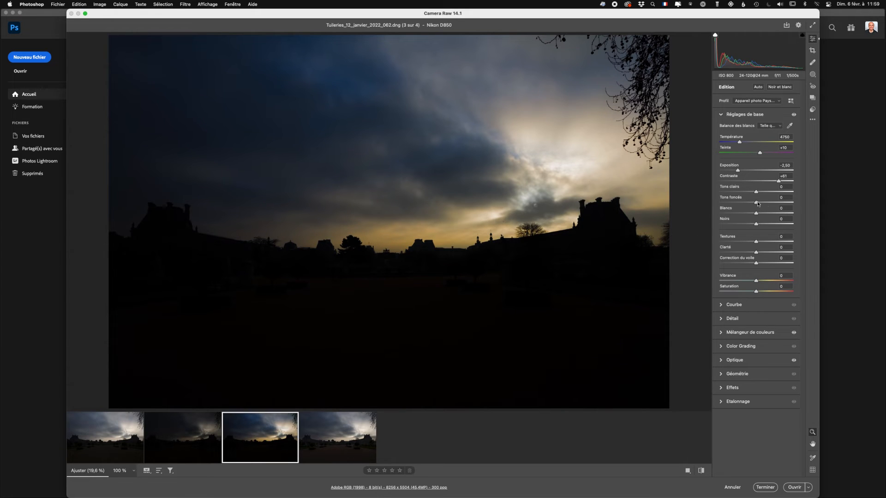
drag(757, 203, 801, 205)
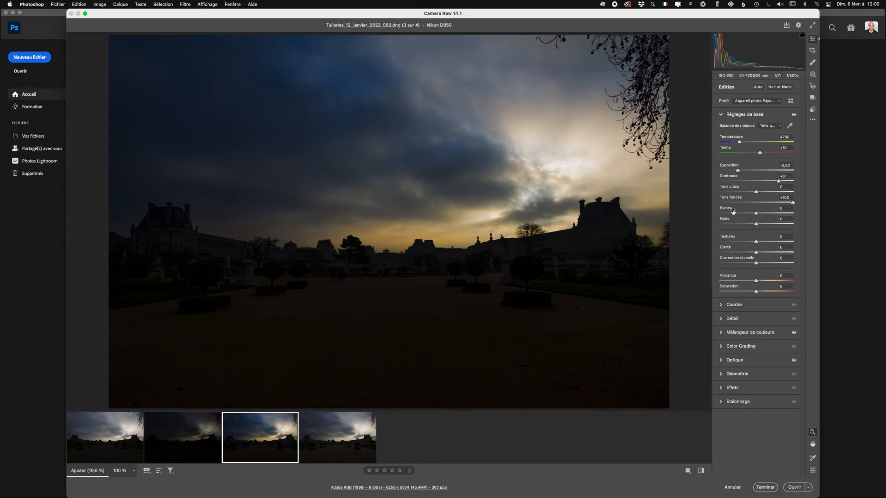
drag(756, 253, 765, 253)
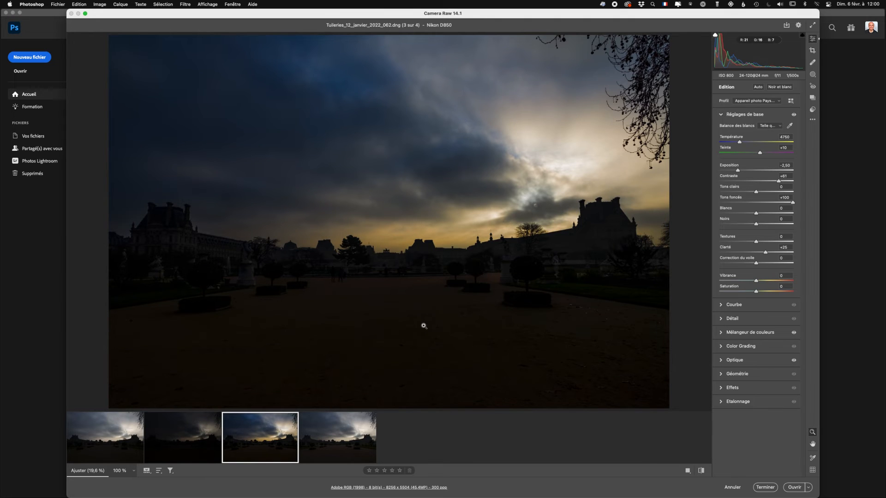
- Create an automatic sky selection mask on the photo and hide its red overlay
click(813, 75)
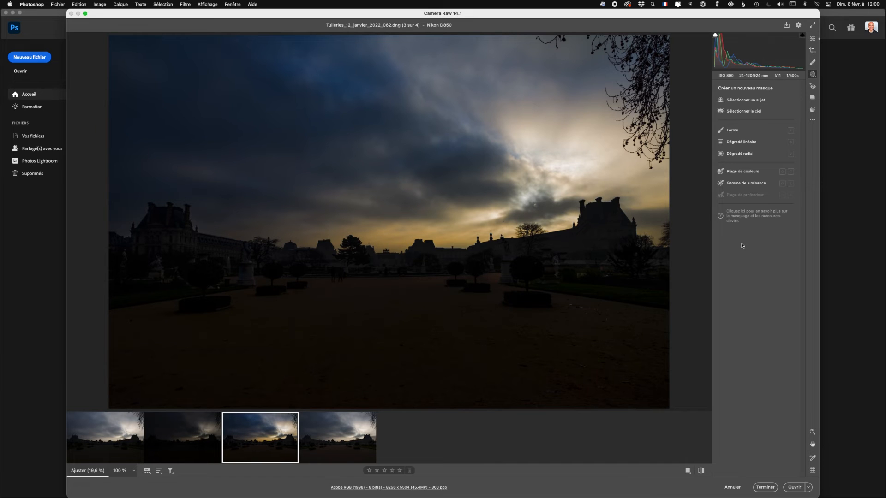
click(748, 112)
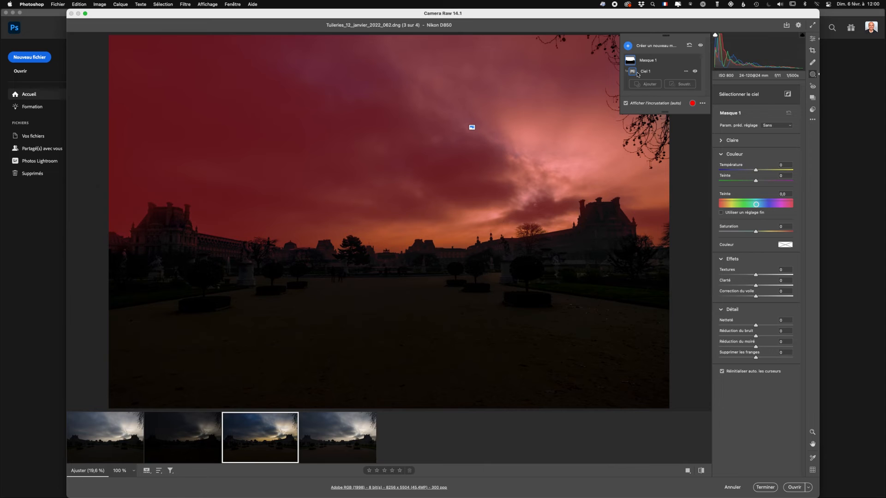
click(625, 104)
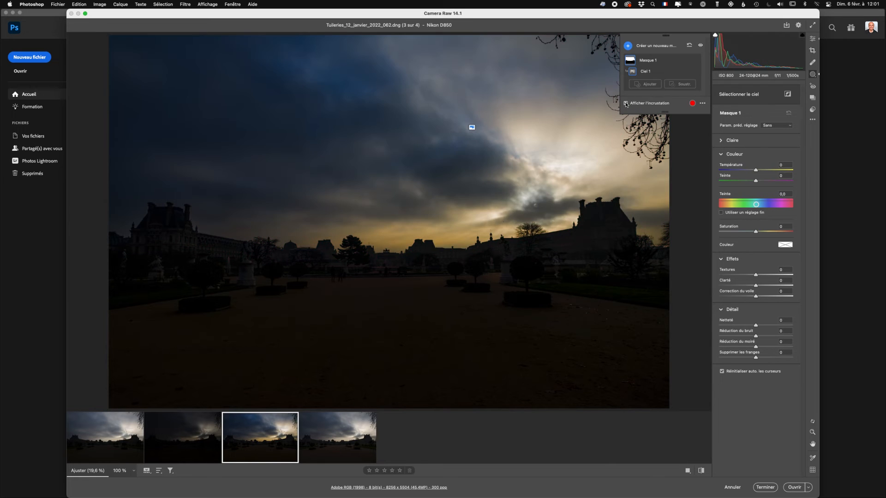
- Show the mask overlay and invert the sky component so the mask covers the ground and buildings
click(626, 104)
click(626, 103)
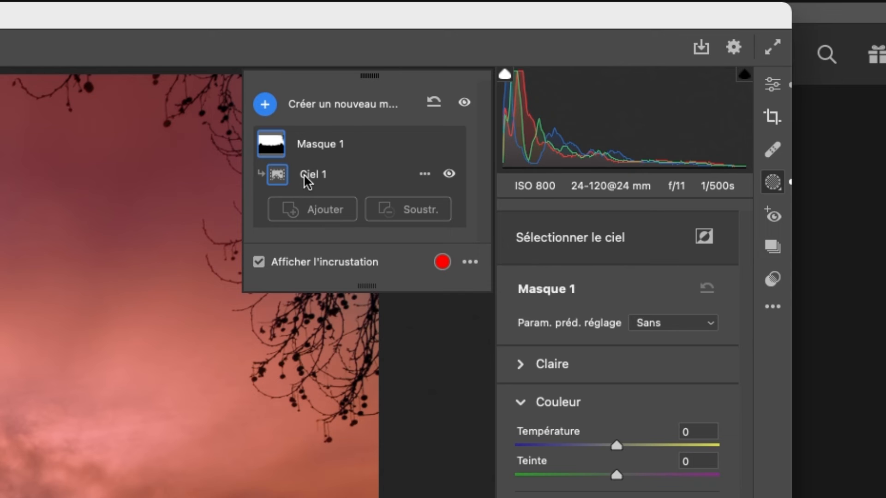
click(424, 173)
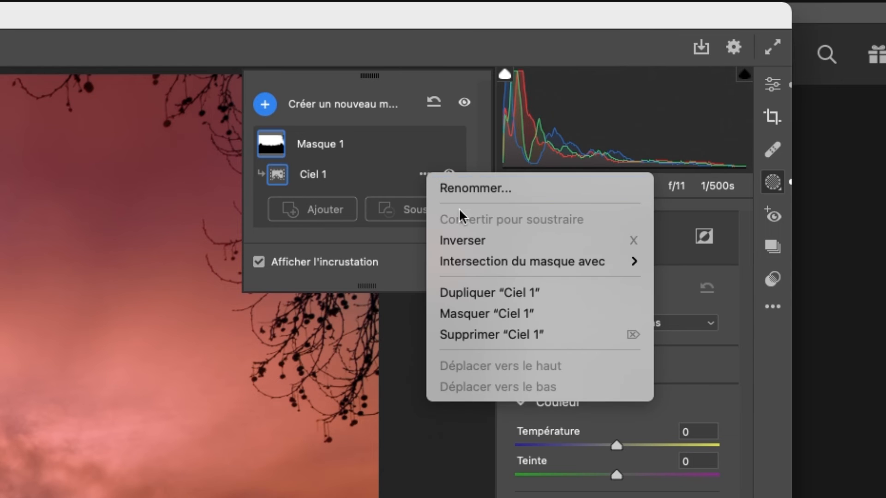
click(481, 240)
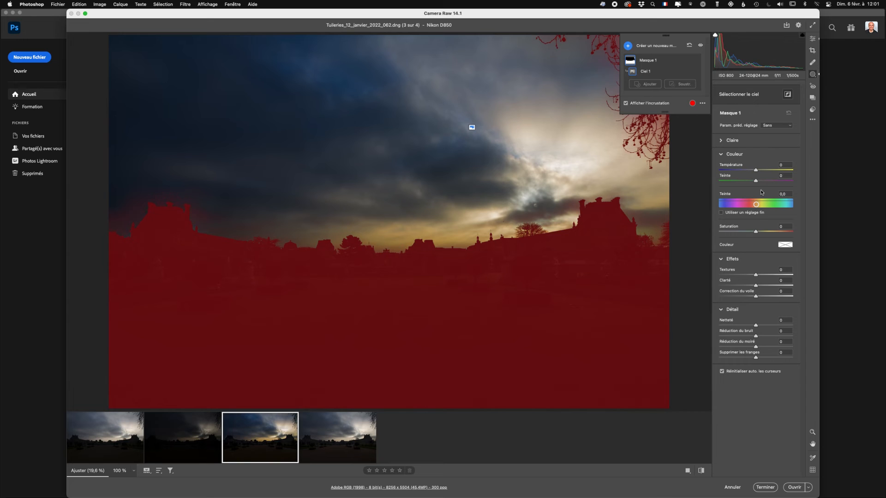
- Set the inverted sky mask's Exposure to +0.95, hide its overlay, slightly lower its Saturation and raise its Shadows
click(747, 142)
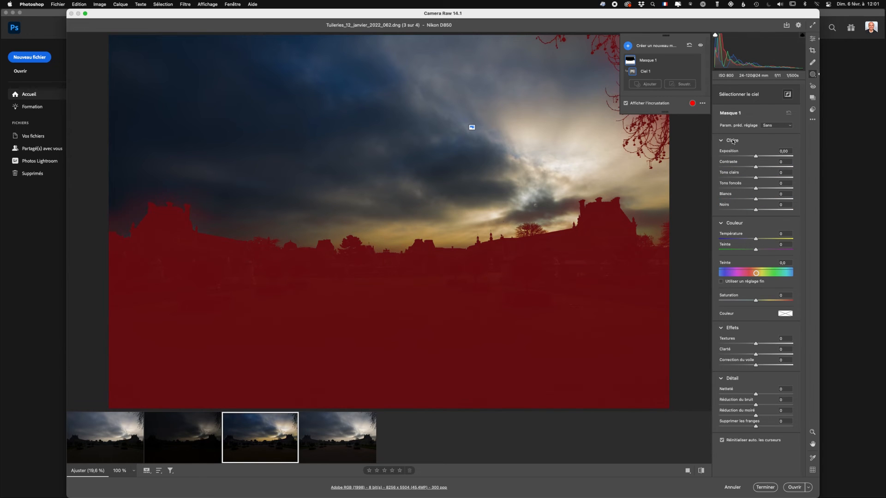
drag(754, 159, 765, 157)
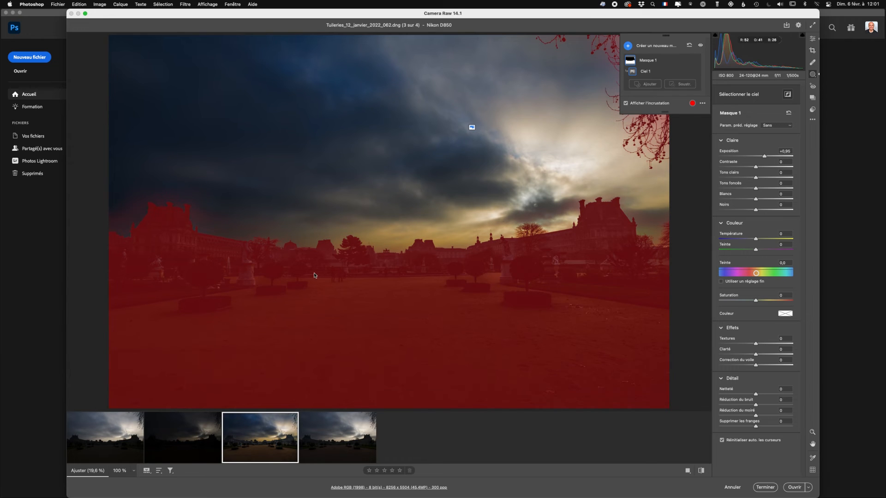
click(626, 104)
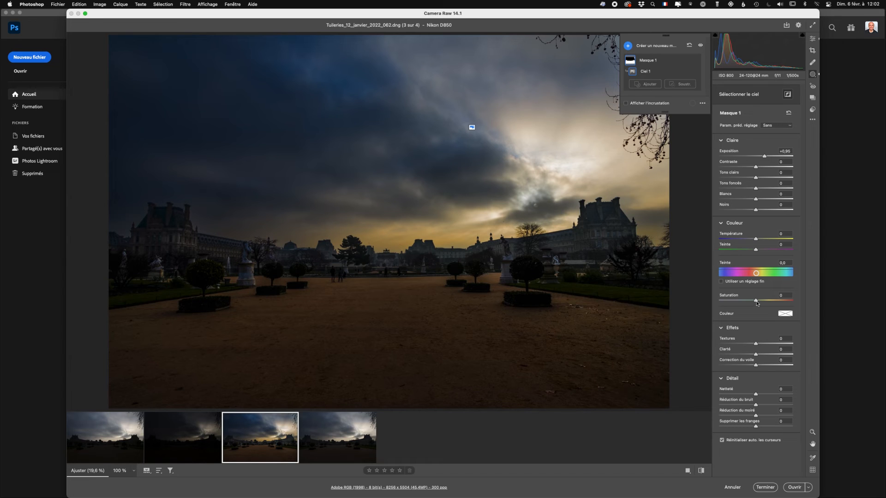
drag(756, 301, 746, 303)
drag(756, 189, 771, 188)
- Add a linear gradient mask from the photo's bottom edge up to the building line and set its Exposure to +0.50
click(628, 46)
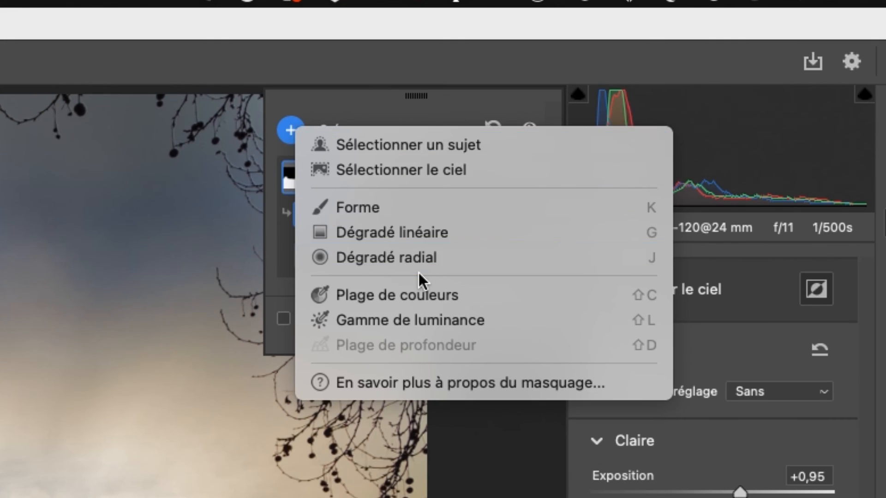
click(408, 231)
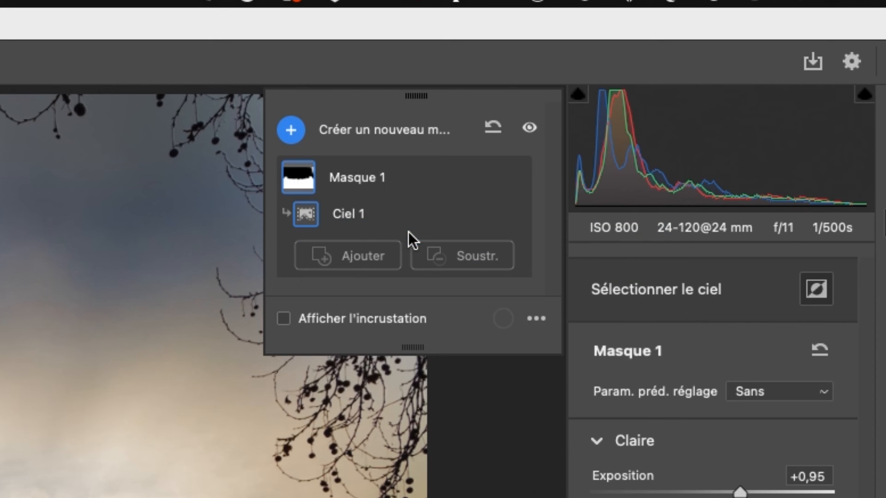
drag(361, 408, 361, 223)
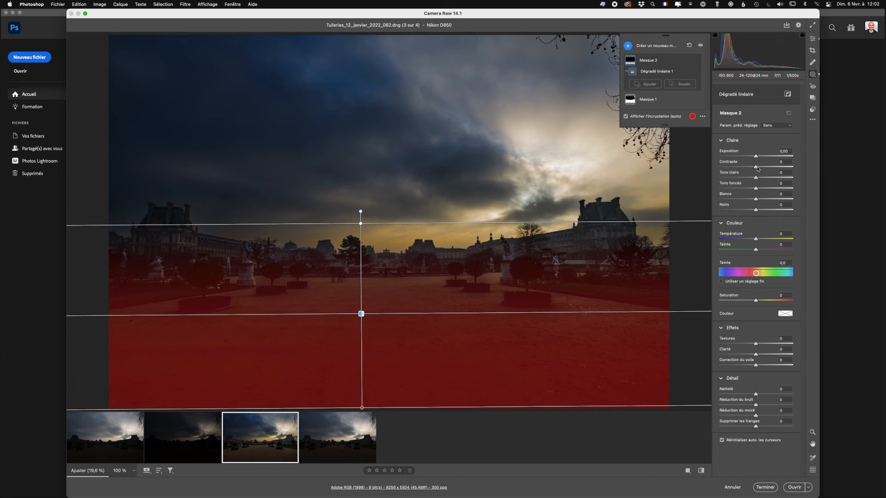
drag(755, 156, 760, 156)
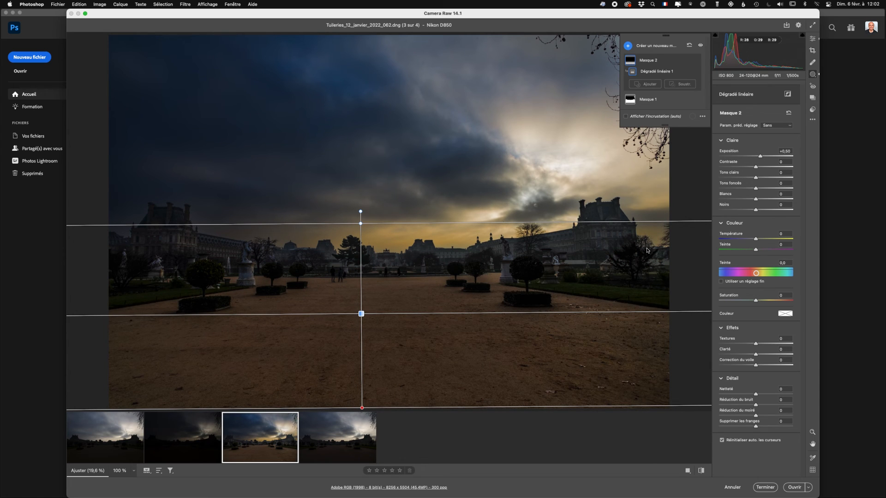
- In the global color mixer, reduce saturation to +78 for oranges, +34 for yellows and aquas, and +49 for blues
click(814, 40)
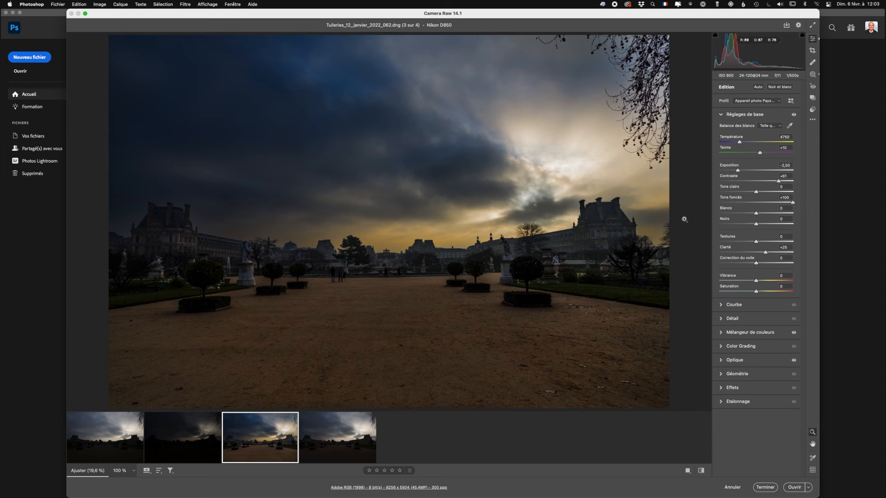
click(747, 333)
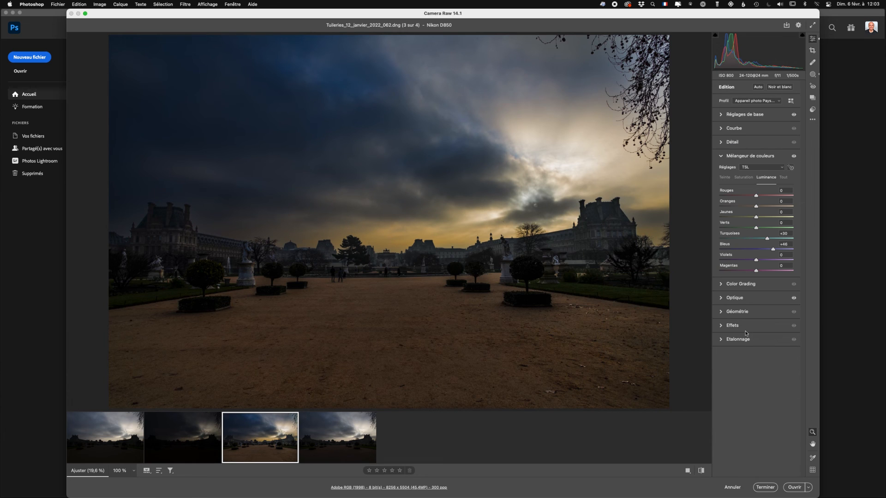
click(743, 177)
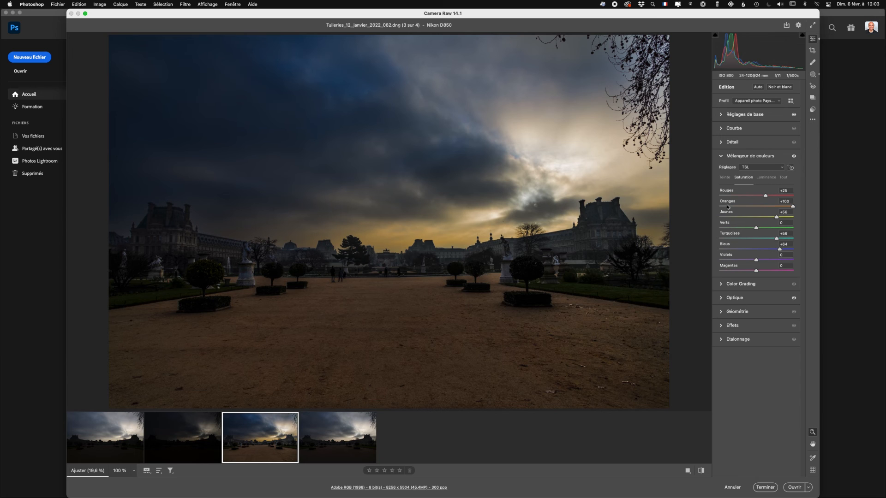
click(776, 216)
mouse_move(776, 217)
mouse_down()
mouse_move(768, 217)
mouse_move(784, 207)
mouse_up()
mouse_move(776, 240)
mouse_down()
mouse_move(766, 241)
mouse_move(774, 250)
mouse_up()
- Compare the developed photo with its original default settings, and return to the current settings
mouse_move(260, 437)
click(701, 470)
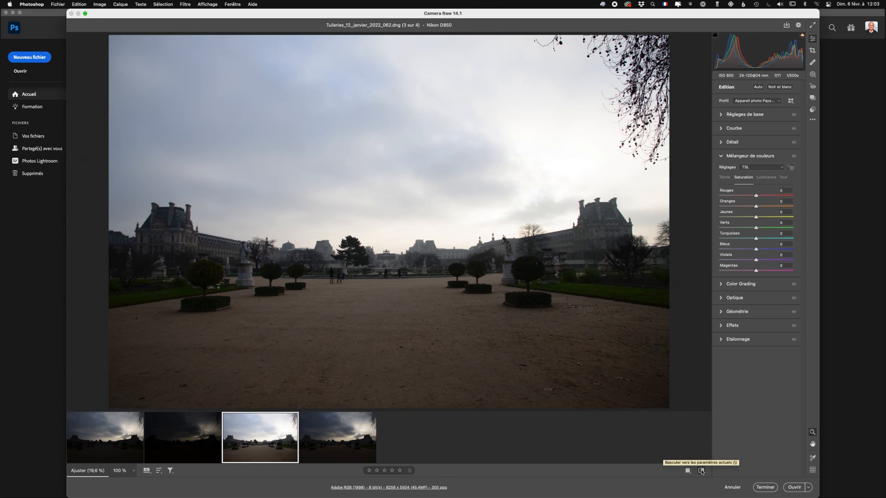
click(701, 470)
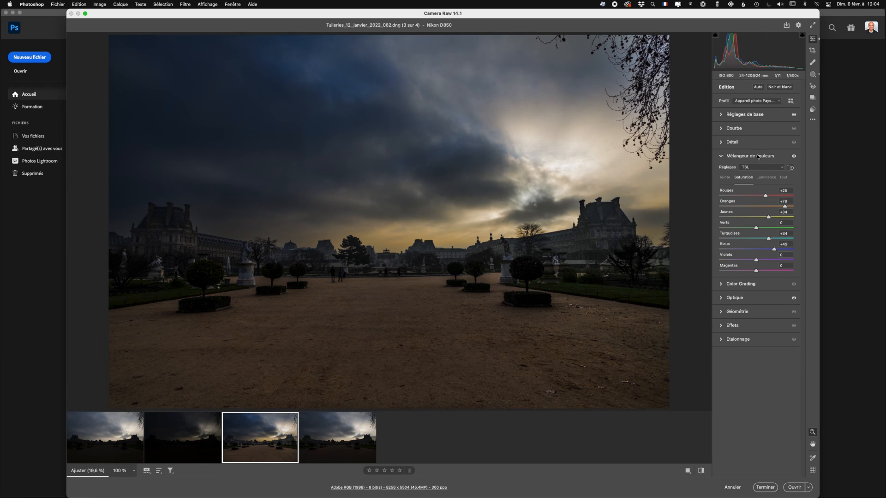
- In the basic adjustments, set Texture to +24 for the whole photo
click(722, 115)
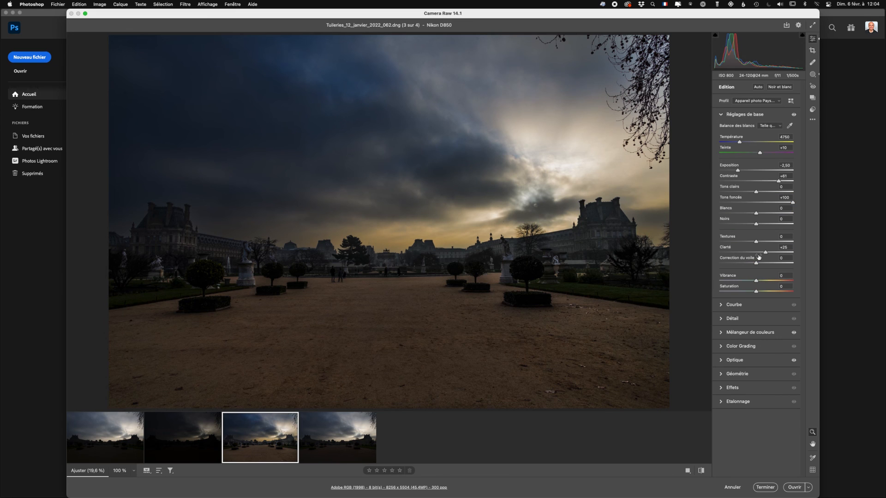
drag(757, 243, 765, 242)
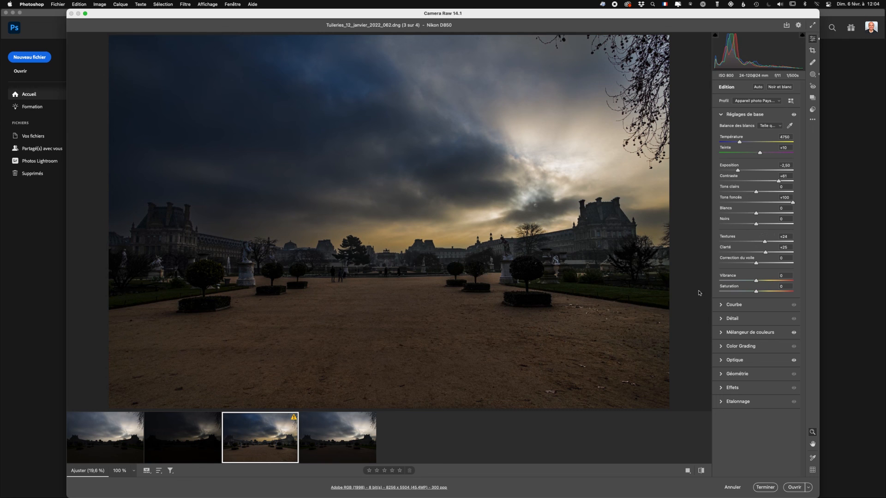